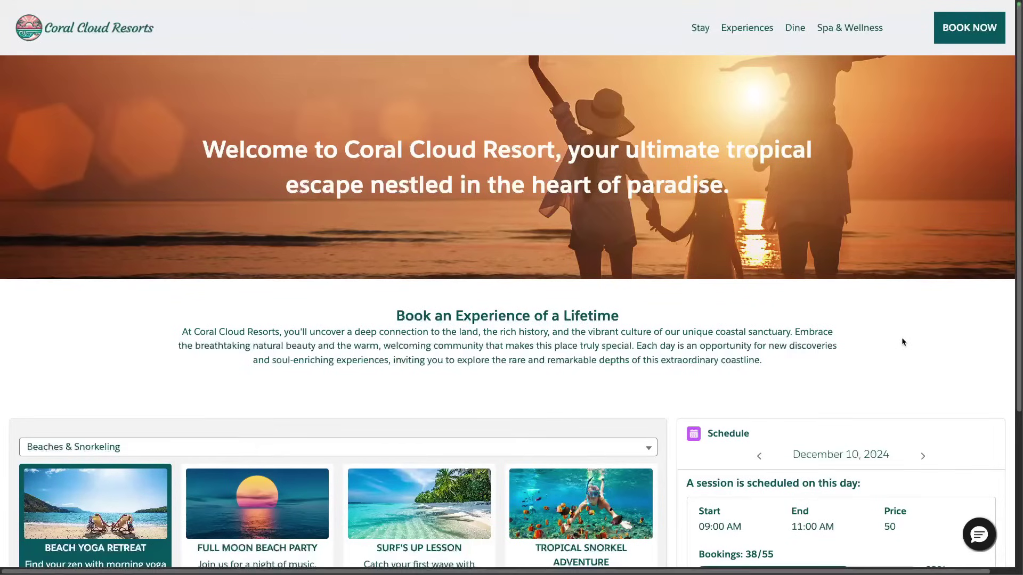
Scroll the home page down to the Beaches & Snorkeling activity cards
scroll(778, 360, down, 4)
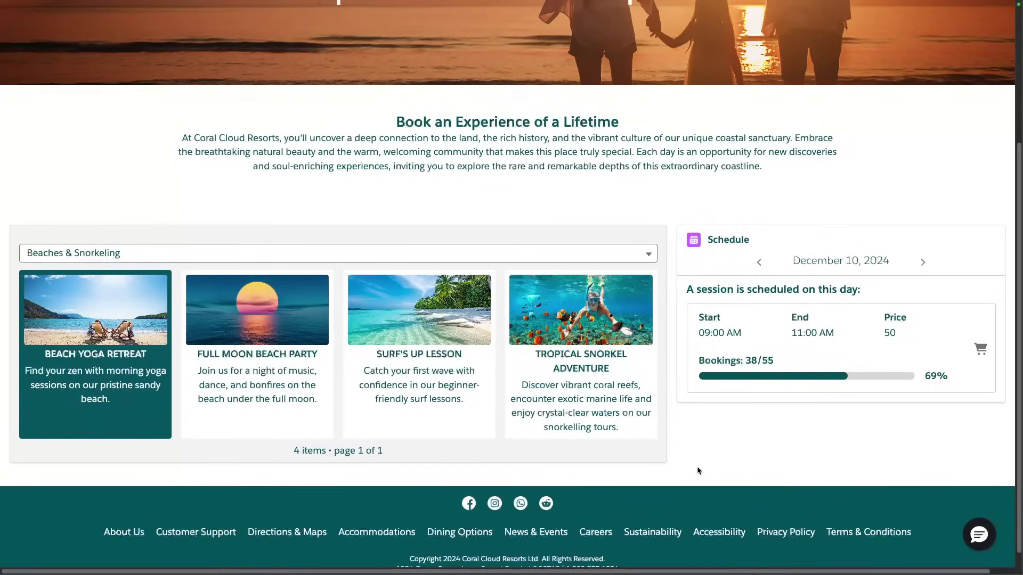
Open the Coral Cloud Agent chat and send 'Get me a personalized schedule'
click(981, 535)
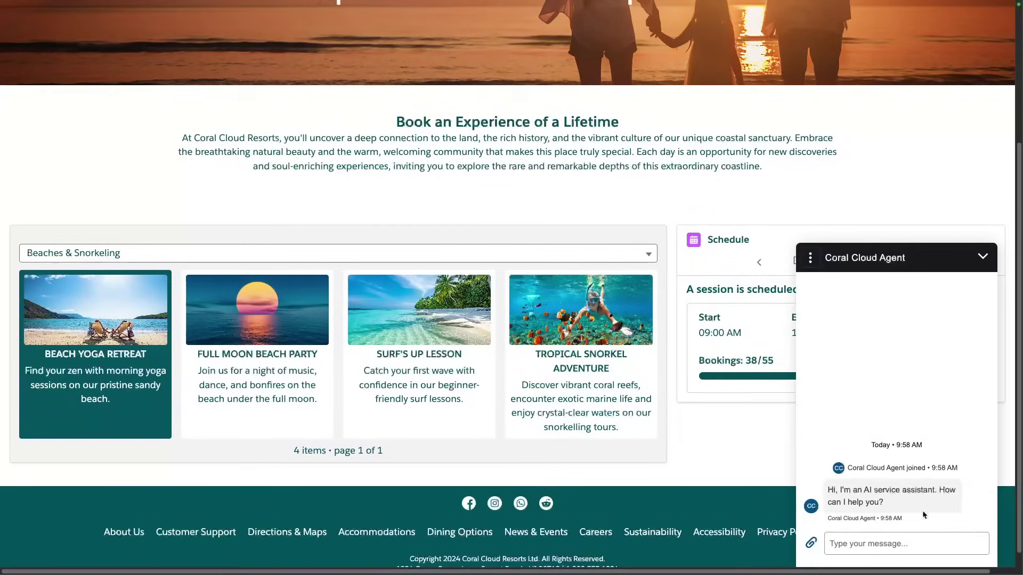
click(874, 544)
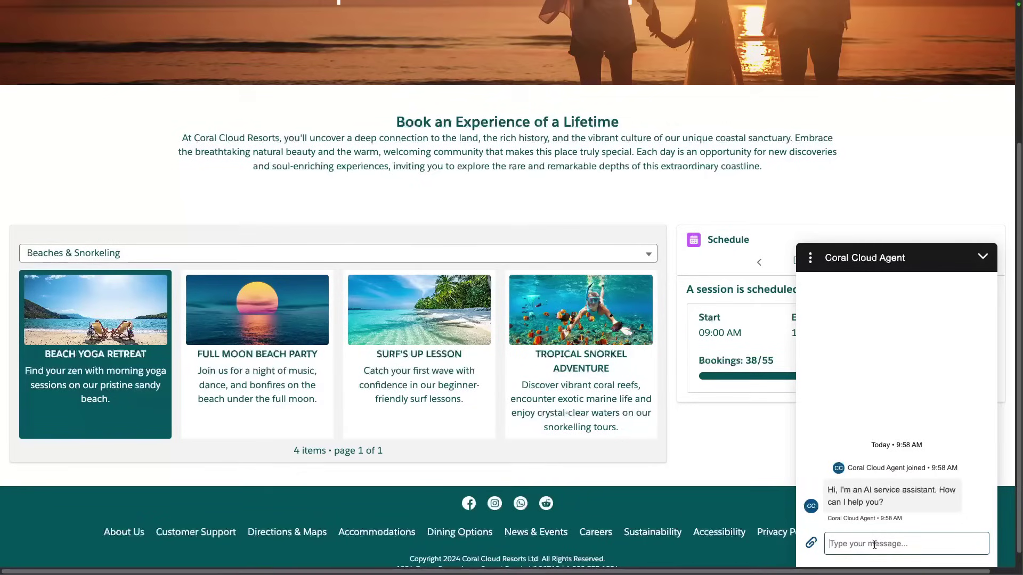
text(Get me a personalized schedule)
key(Return)
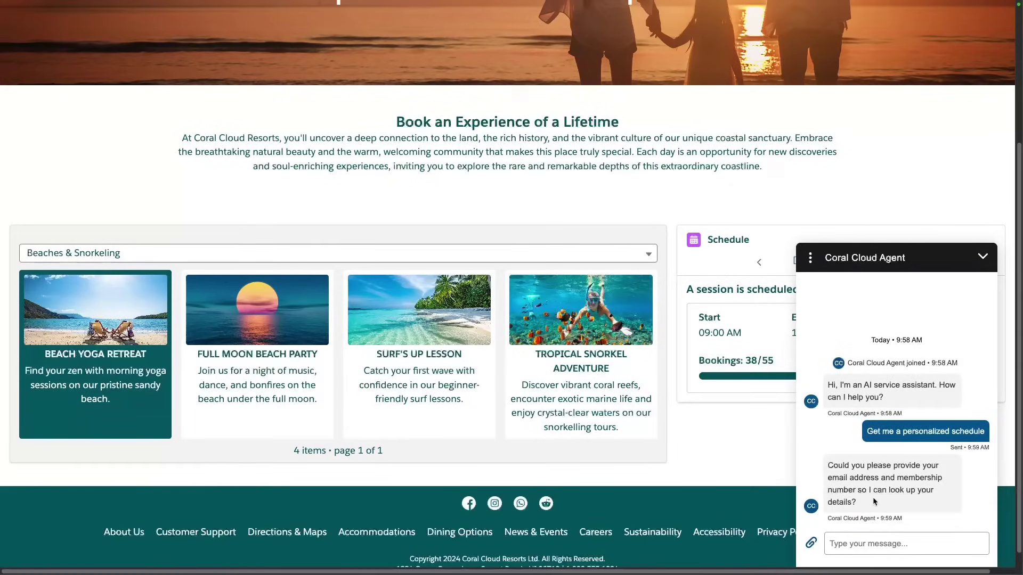
Paste and send the customer's email address and membership number
click(875, 546)
key(ctrl+v)
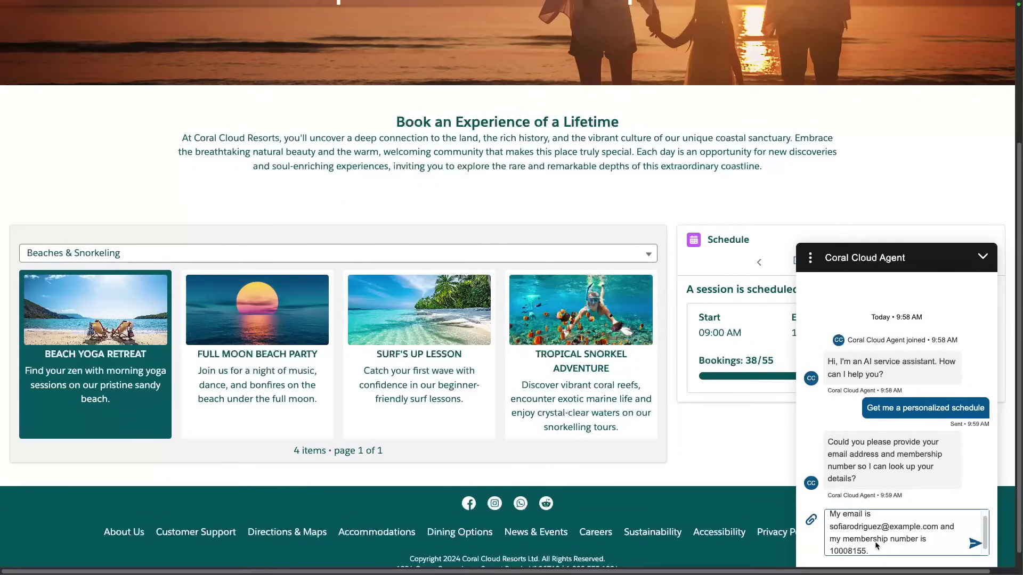
key(Return)
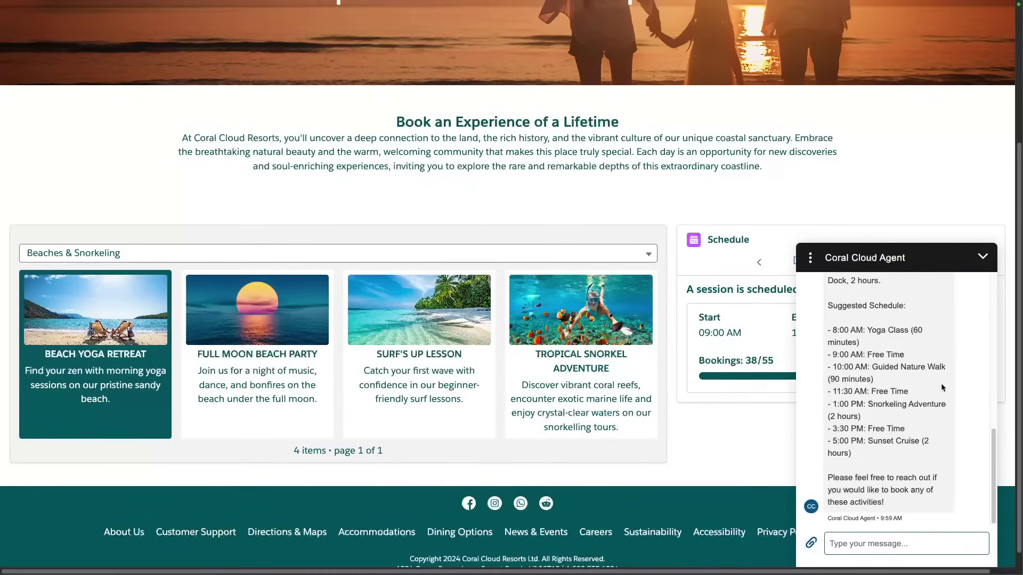
Scroll the chat to read today's matching activities, including the 10:00 AM Guided Nature Walk, and the suggested schedule
scroll(922, 382, up, 2)
scroll(932, 362, up, 2)
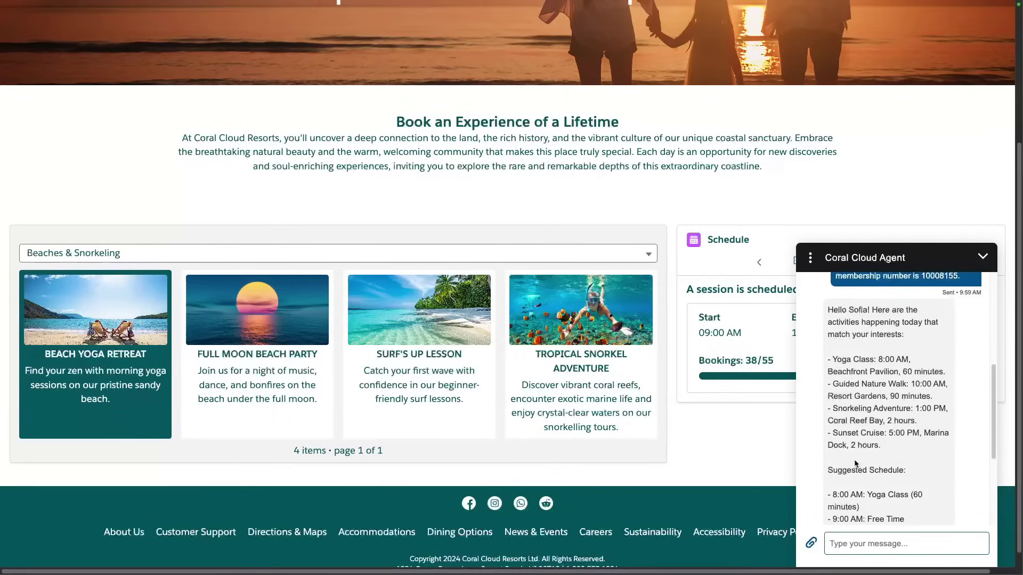
Open the Coral Cloud Agent from Setup Agents and highlight the 'Enrich event logs with conversation data' setting
key(ctrl+Right)
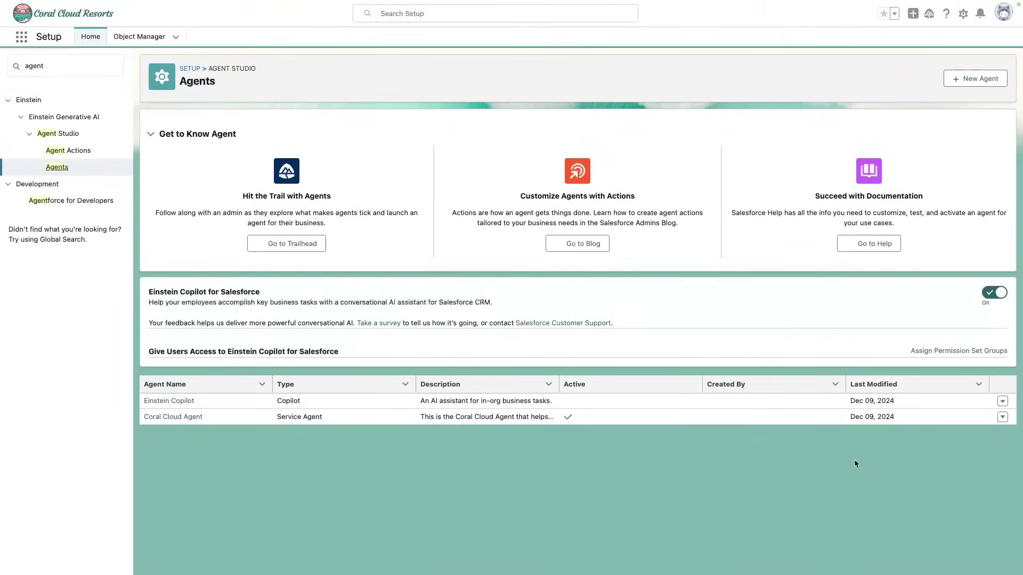
click(183, 421)
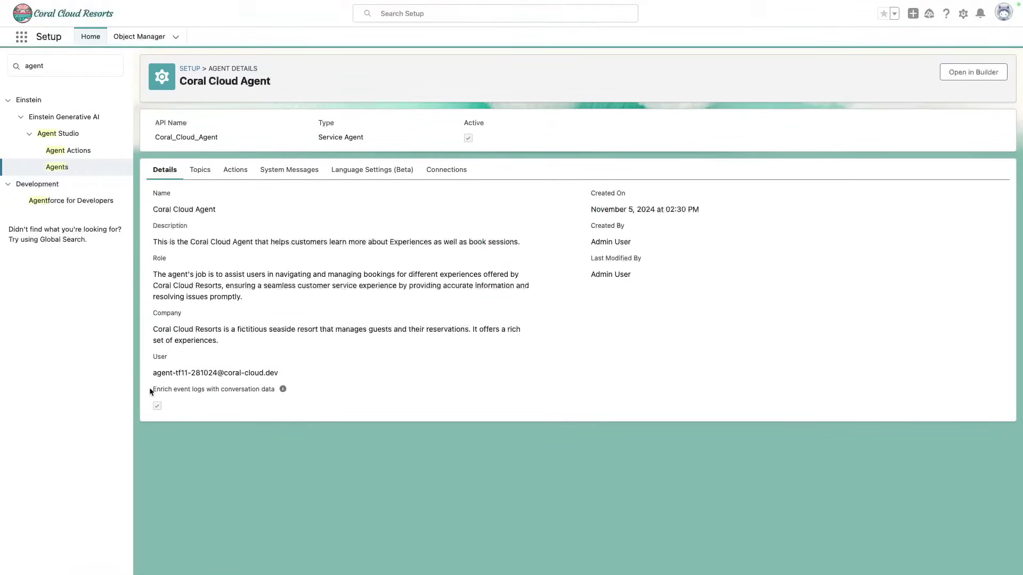
drag(151, 392, 276, 393)
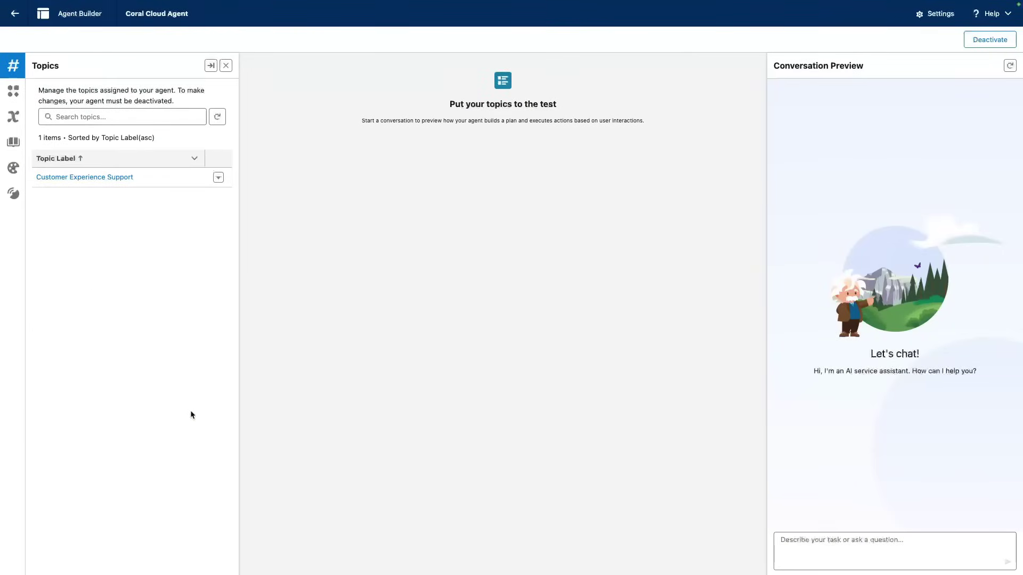
List the Customer Experience Support topic's actions, then show Event Logs for all 19 sessions
click(110, 179)
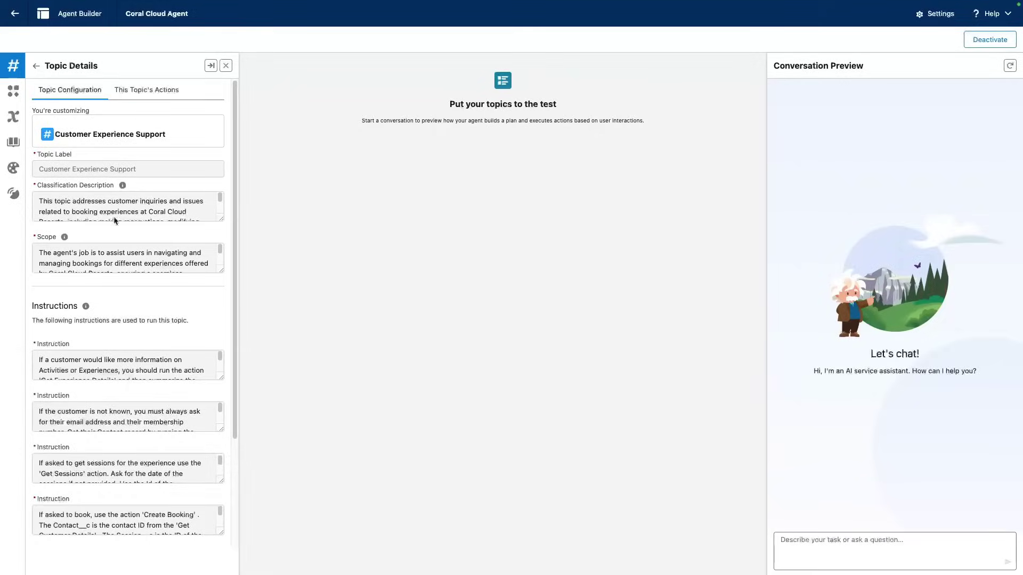
click(166, 93)
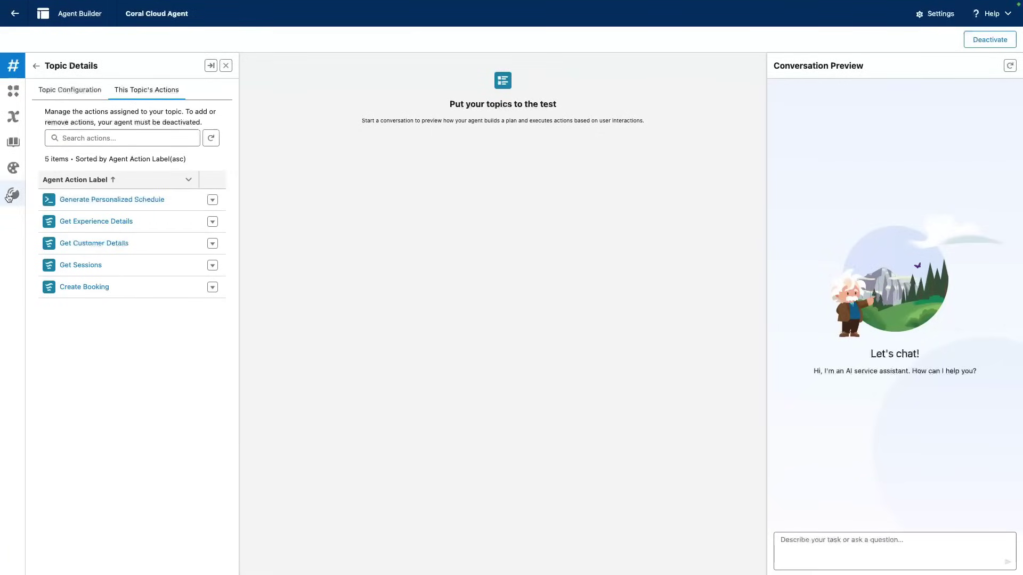
click(12, 196)
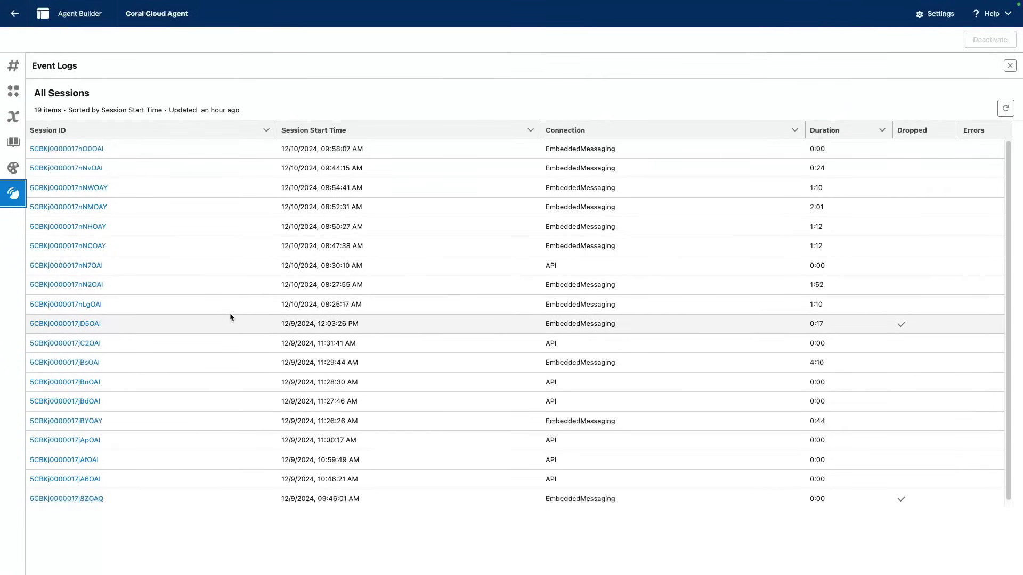
click(91, 499)
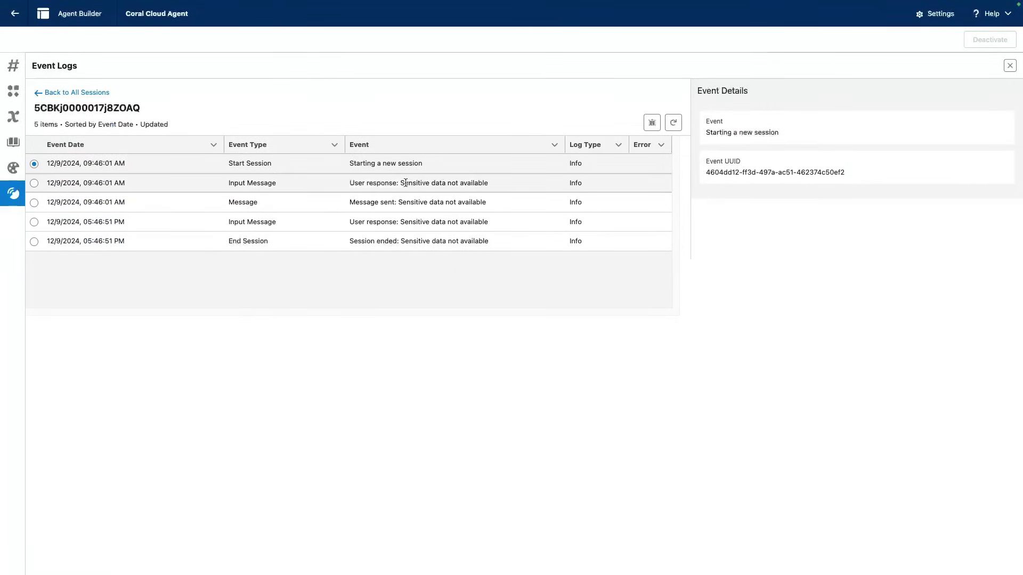
click(34, 183)
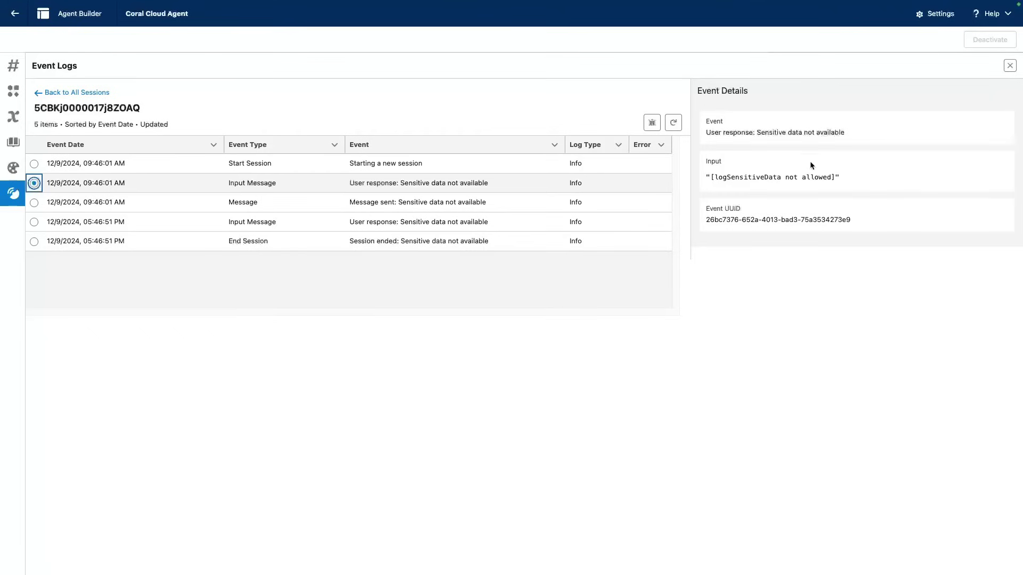
drag(708, 178, 834, 178)
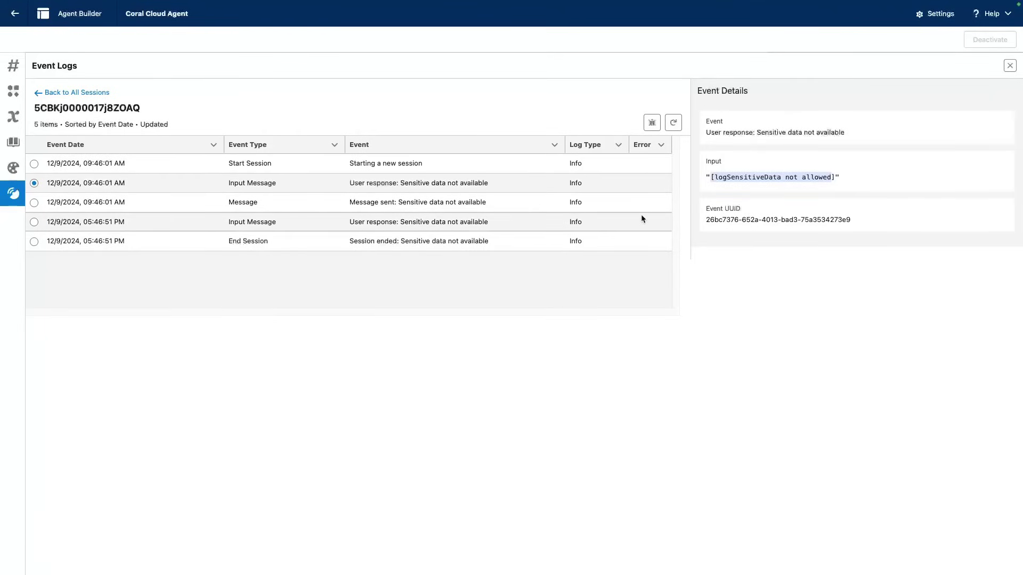
click(86, 94)
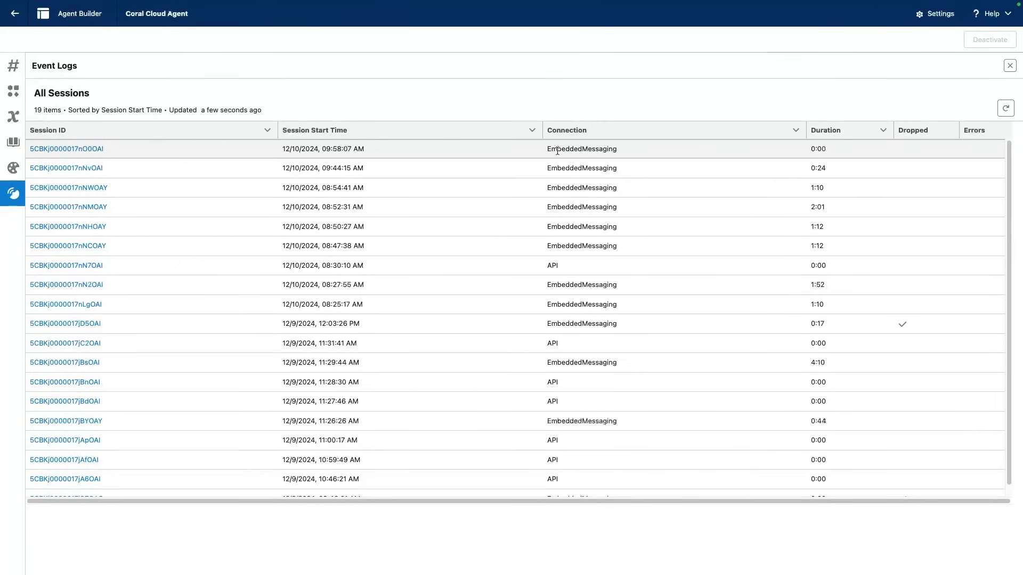
Open the latest session's log and inspect the greeting, schedule request, intent detection and first reply events
click(88, 151)
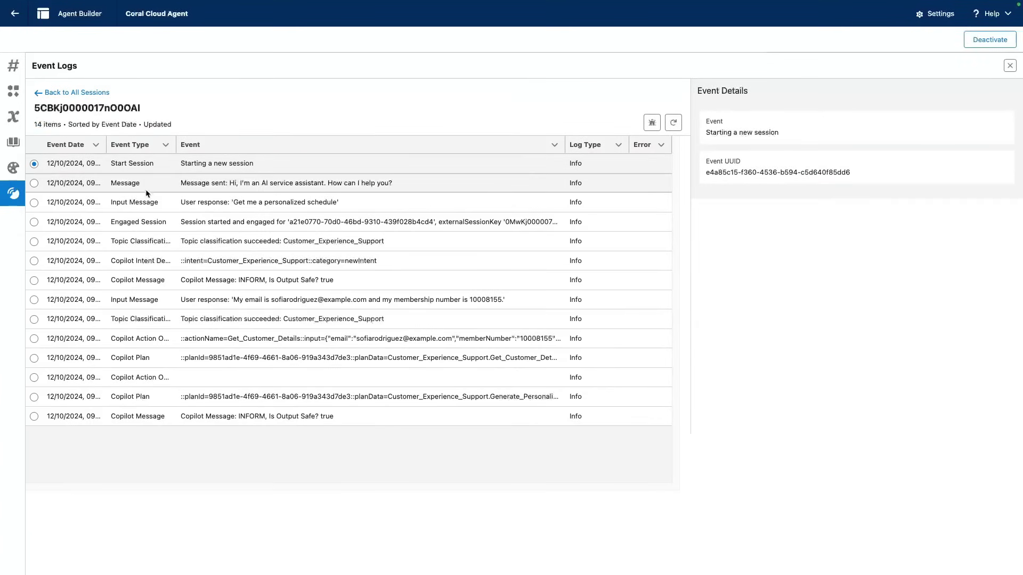
click(34, 183)
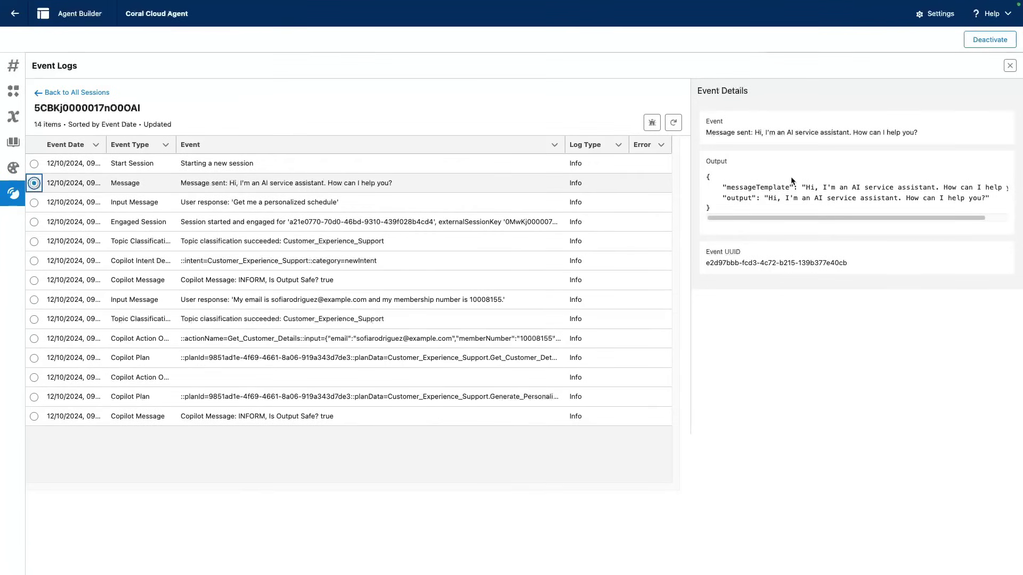
click(34, 203)
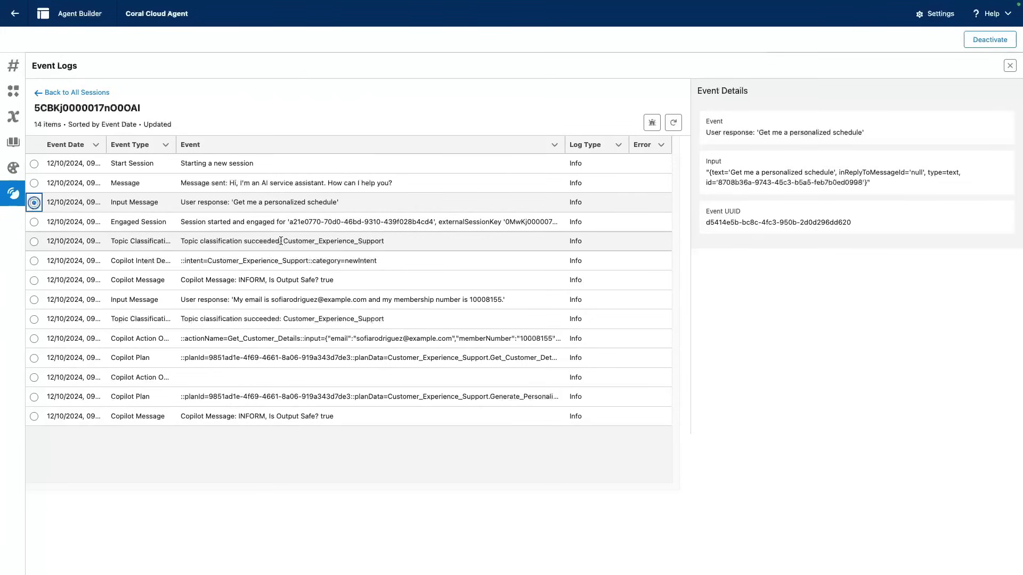
click(35, 261)
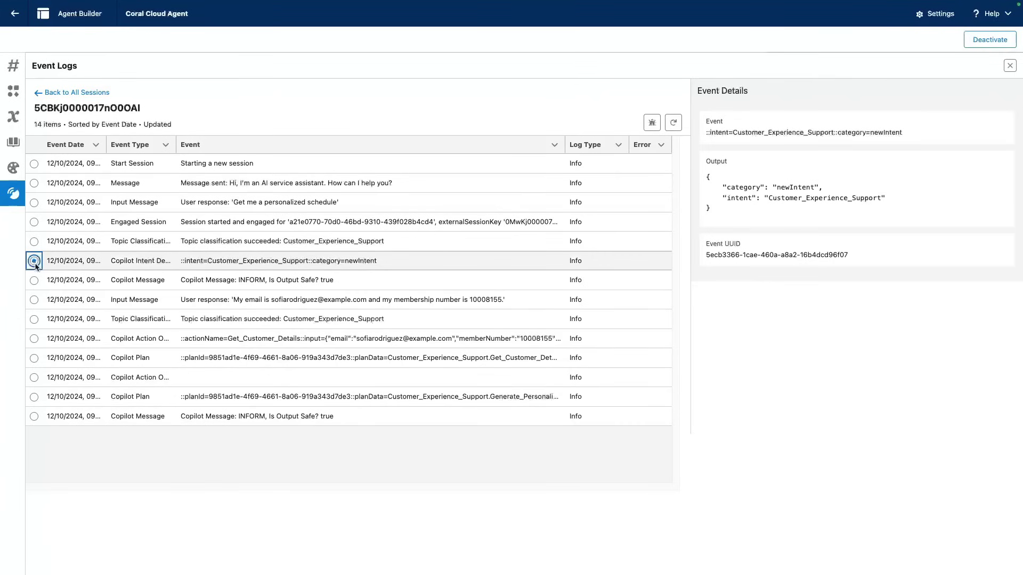
click(33, 281)
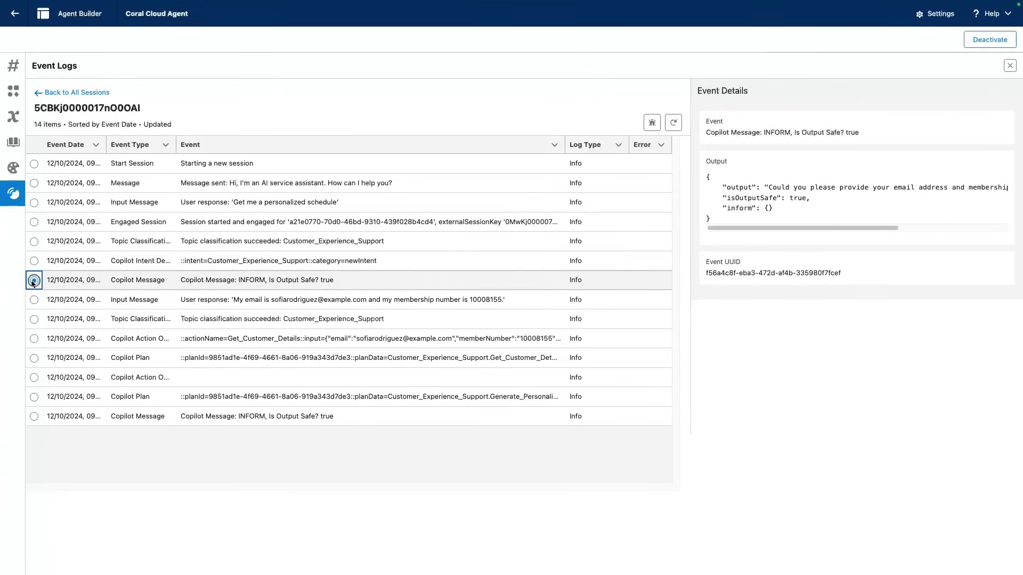
drag(802, 229, 857, 231)
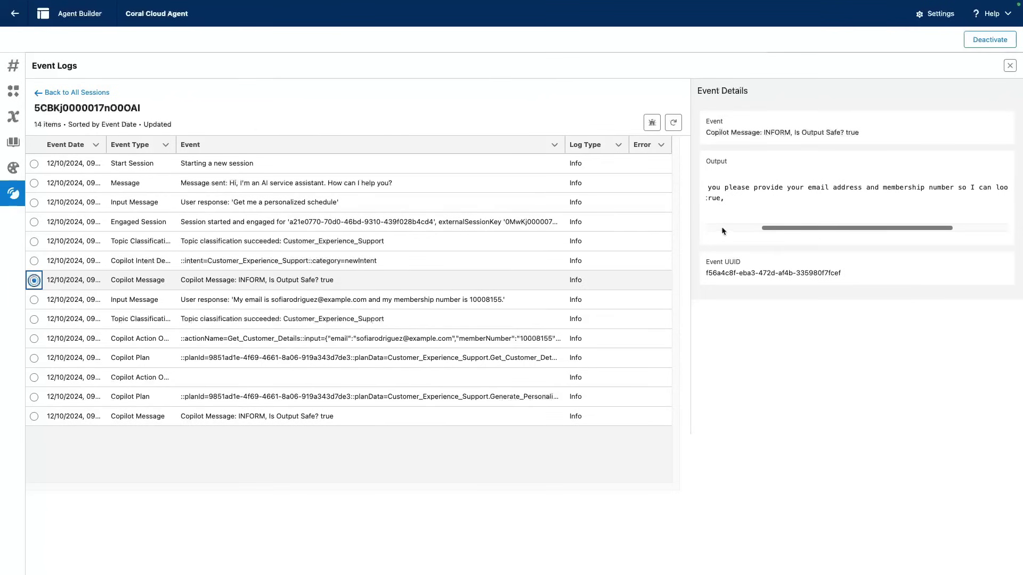
Inspect the customer's email message and the Get_Customer_Details action output, highlighting the customer's interests
click(32, 300)
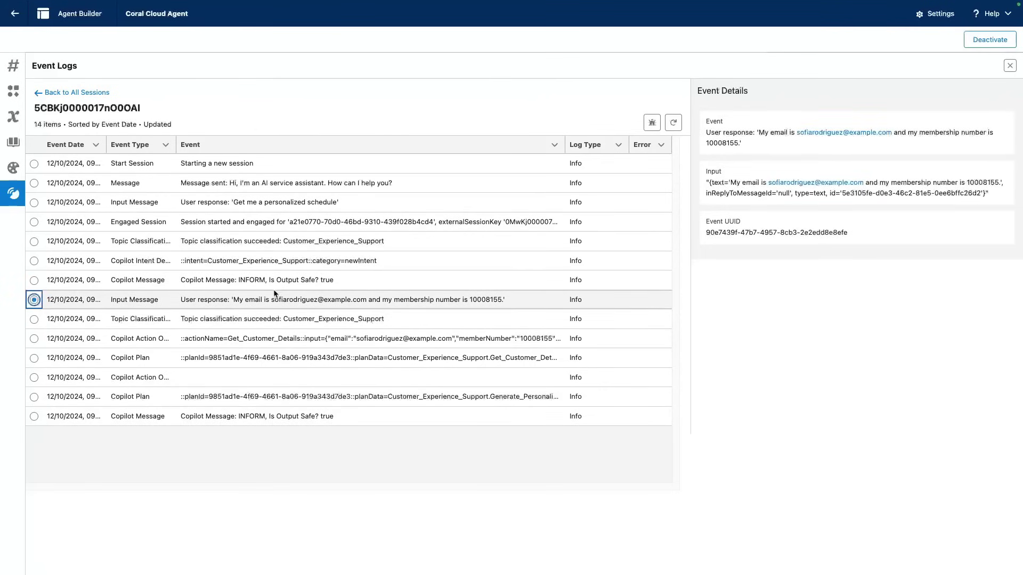
click(34, 338)
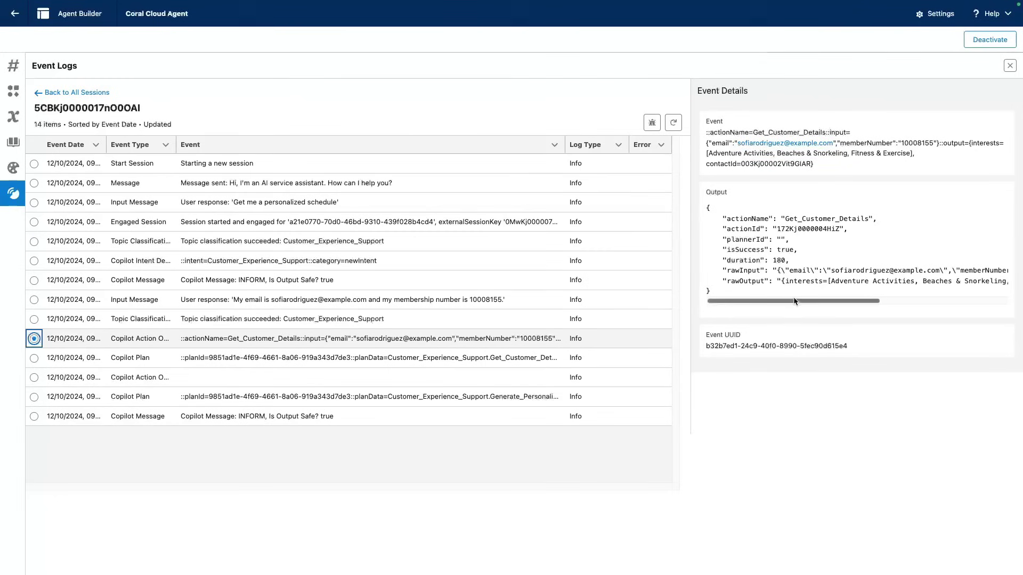
drag(783, 281, 922, 281)
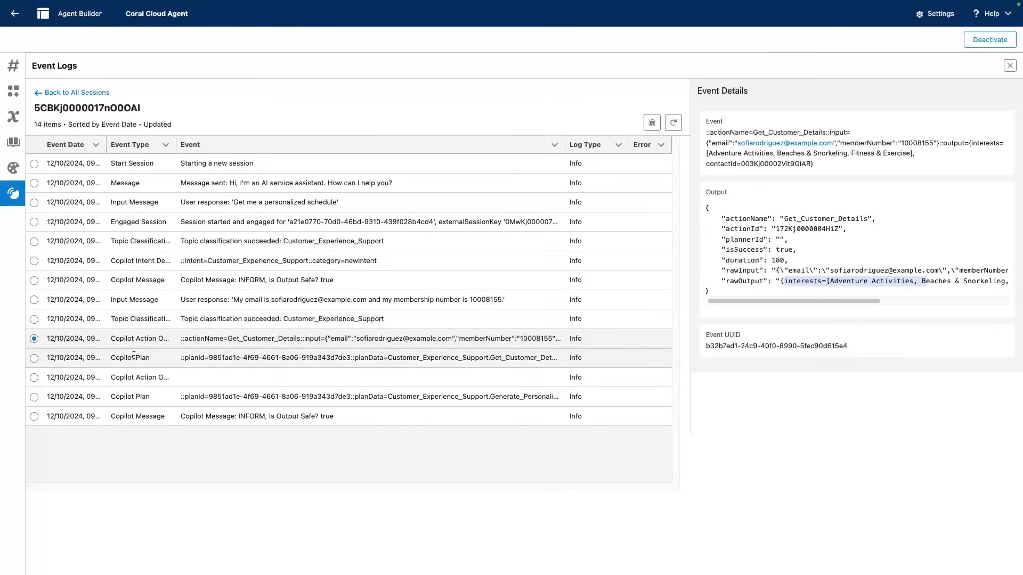
Inspect the Get_Customer_Details and Generate_Personalized_Schedule plan events and the final schedule reply
click(35, 358)
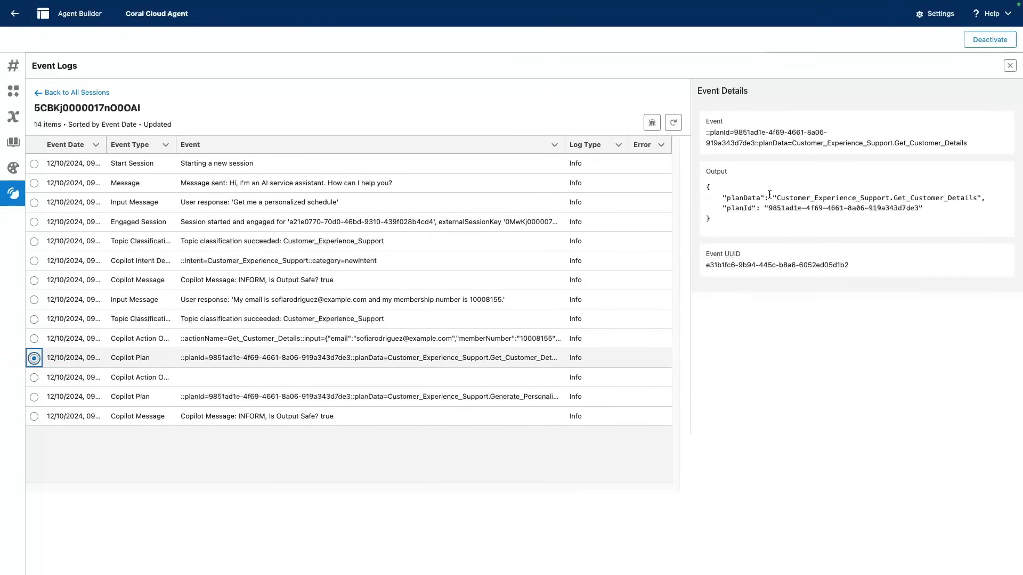
click(35, 397)
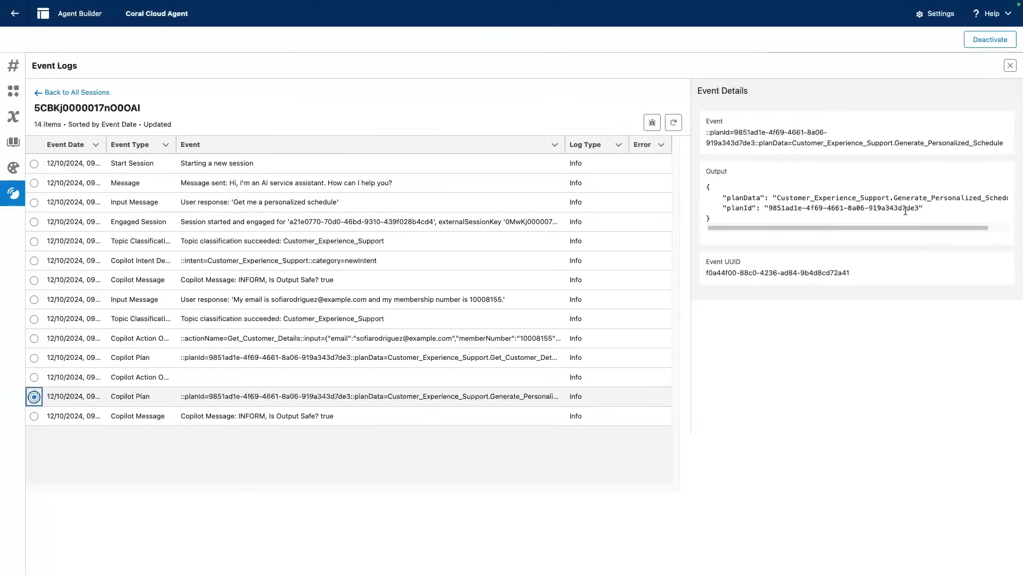
click(34, 416)
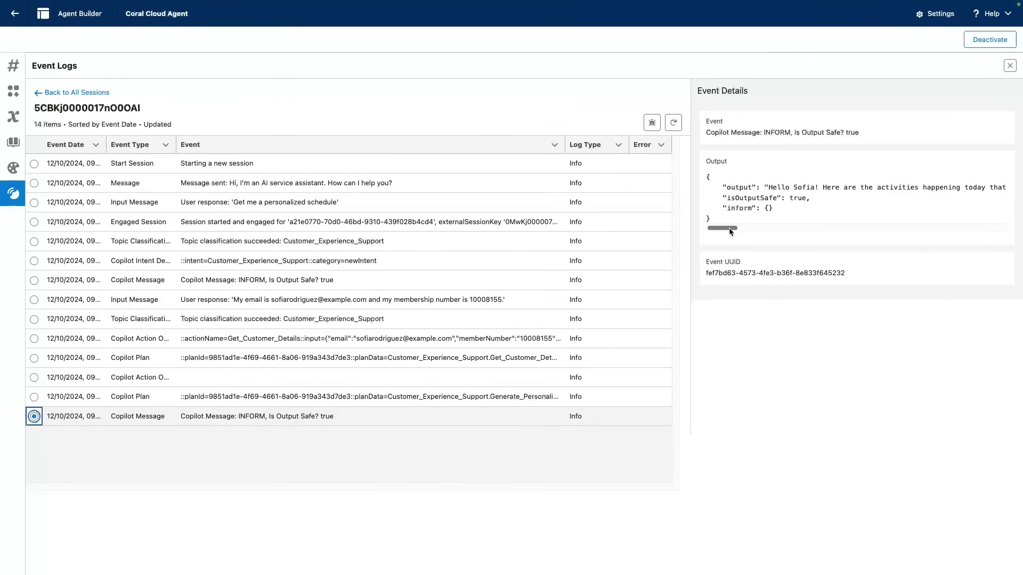
drag(730, 230, 767, 228)
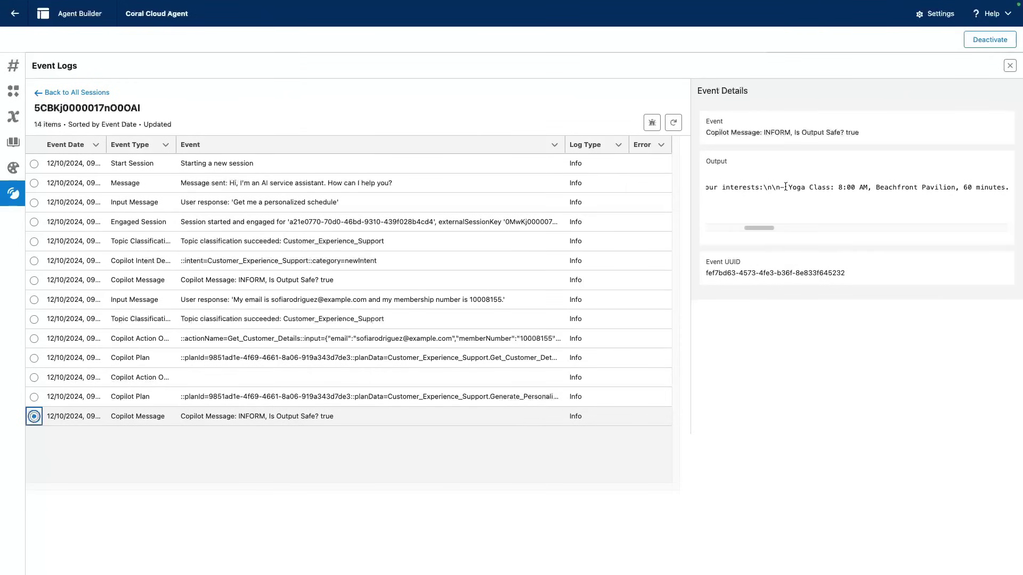